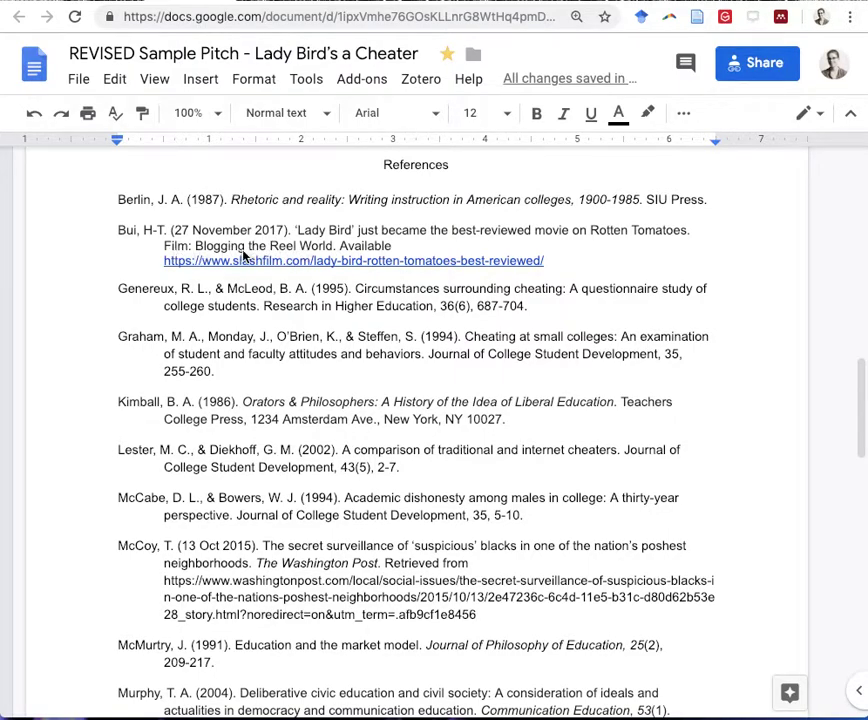
Italicize 'Film: Blogging the Reel World' in the Bui reference
click(166, 250)
click(164, 246)
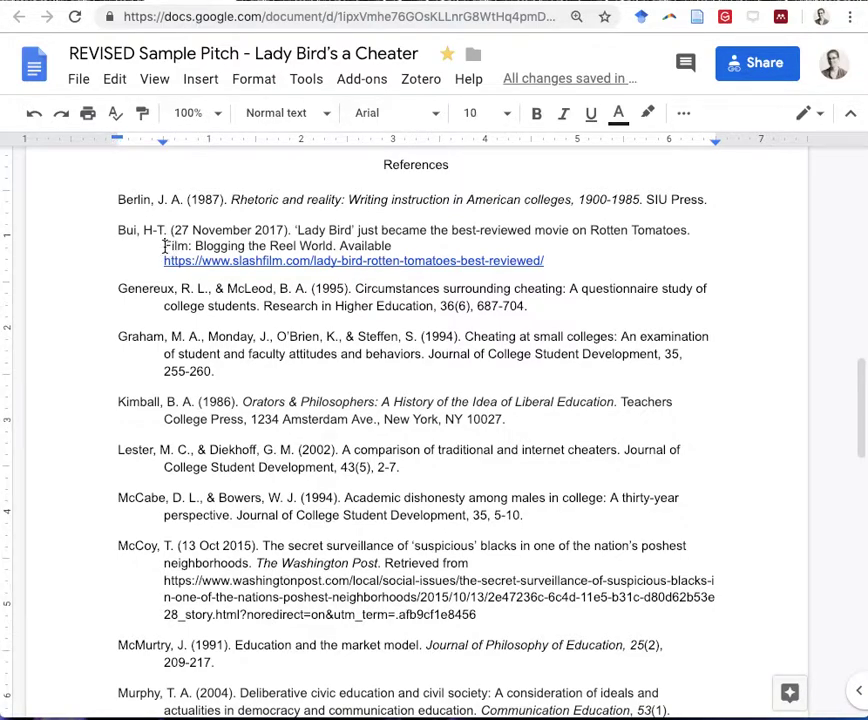
drag(164, 246, 332, 246)
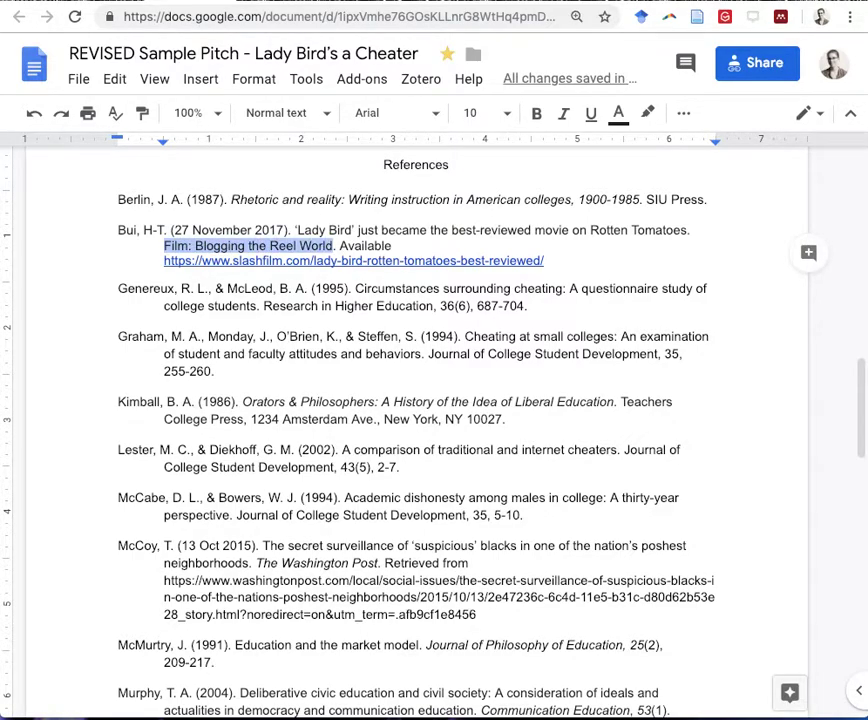
click(565, 114)
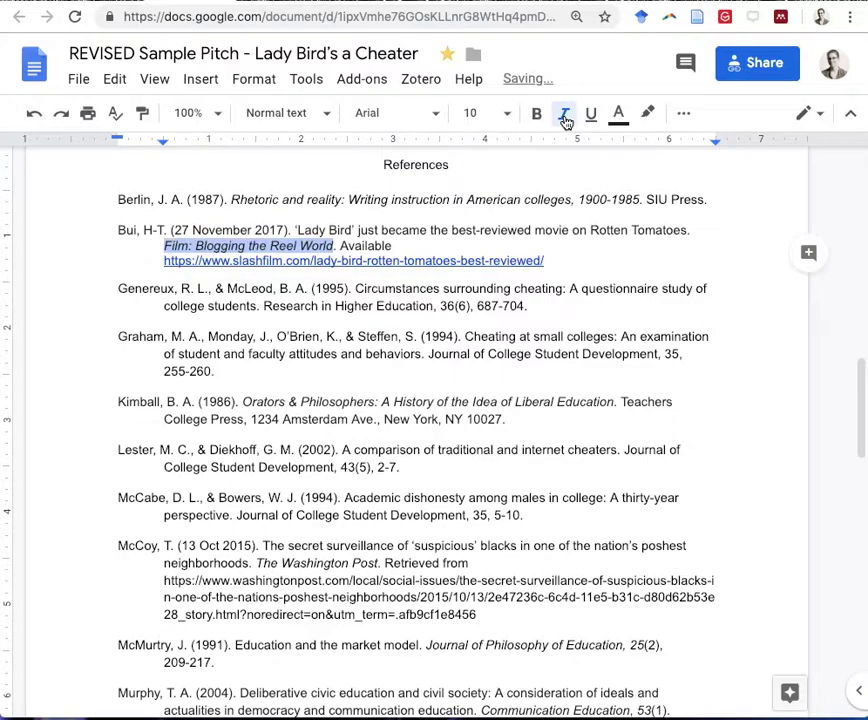
click(280, 246)
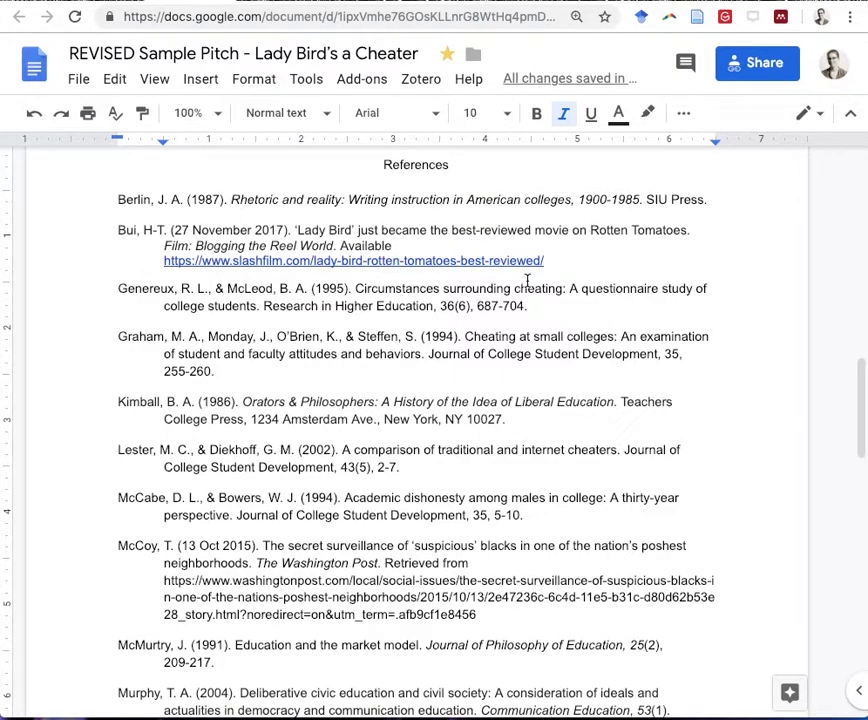
Check the slashfilm link in the Bui reference, then move to the Genereux entry
click(267, 260)
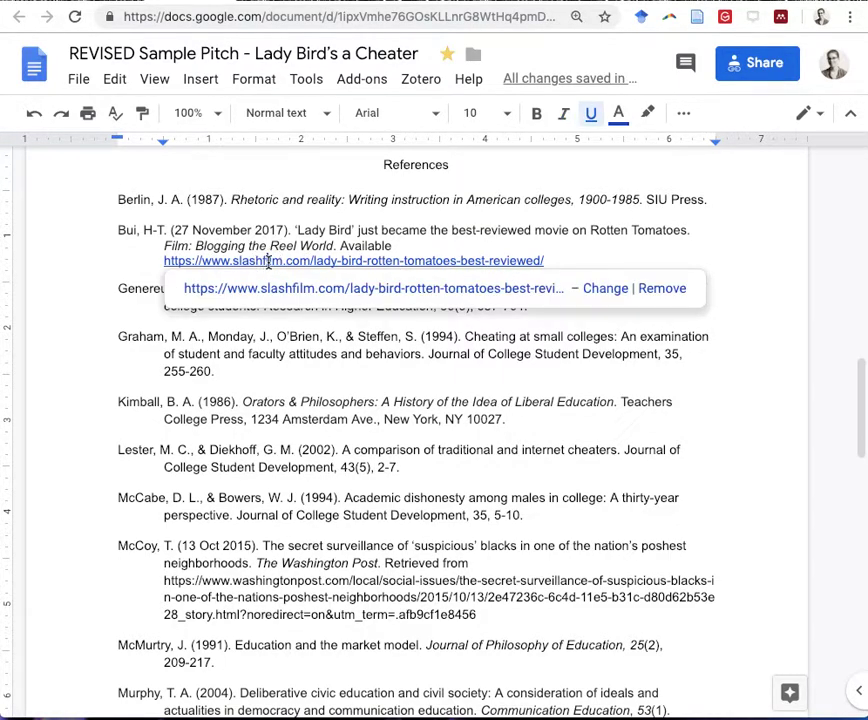
click(474, 228)
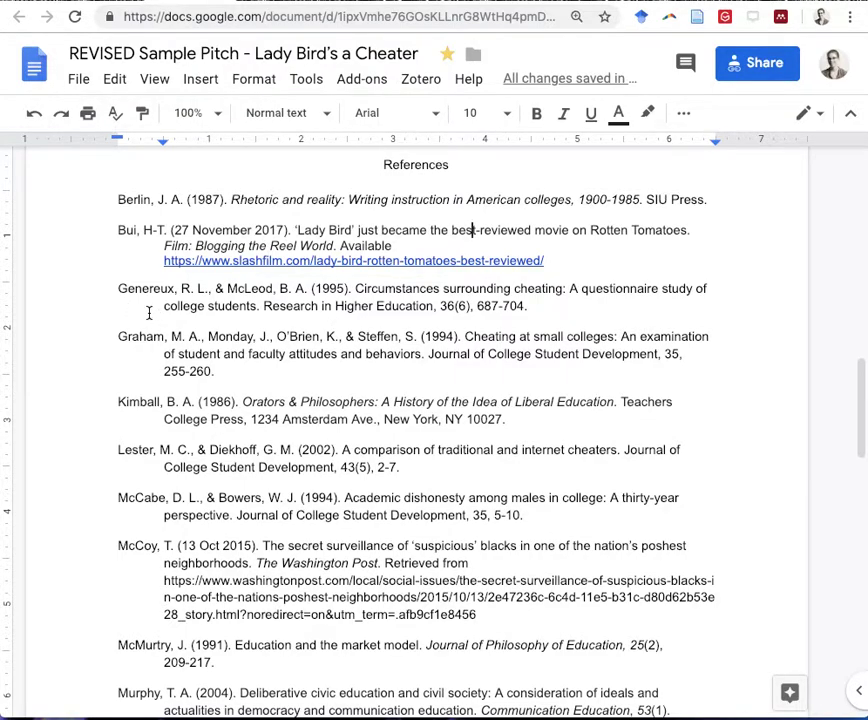
click(264, 306)
Italicize 'Research in Higher Education, 36' in the Genereux reference with Ctrl+I
drag(264, 306, 456, 318)
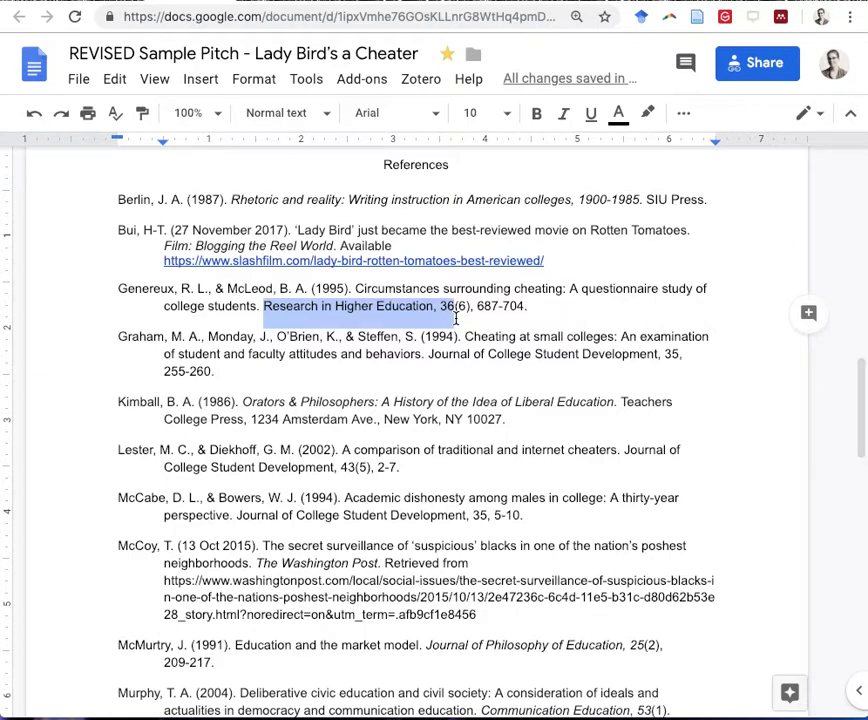
key(ctrl+i)
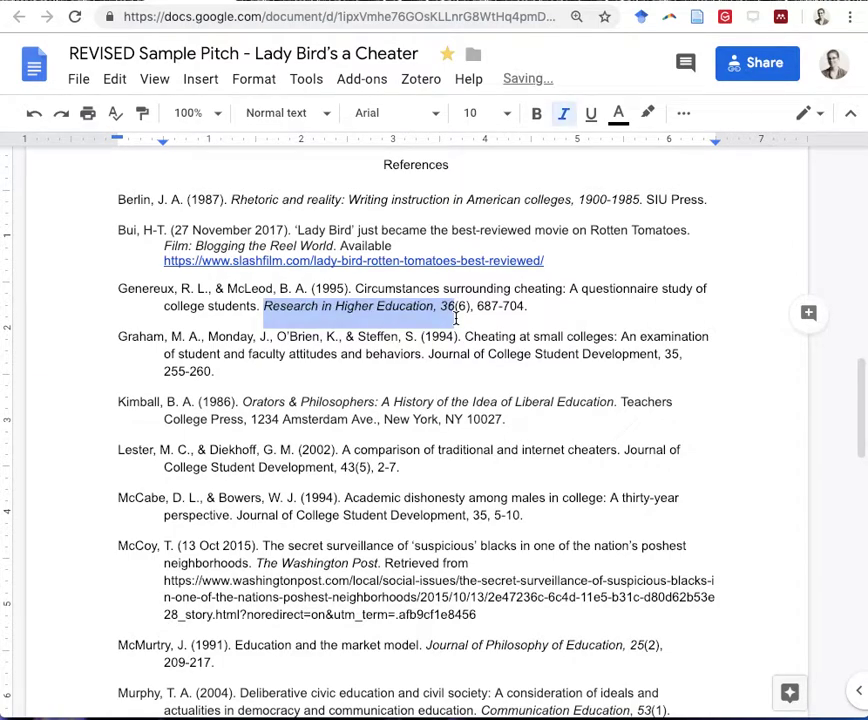
click(380, 336)
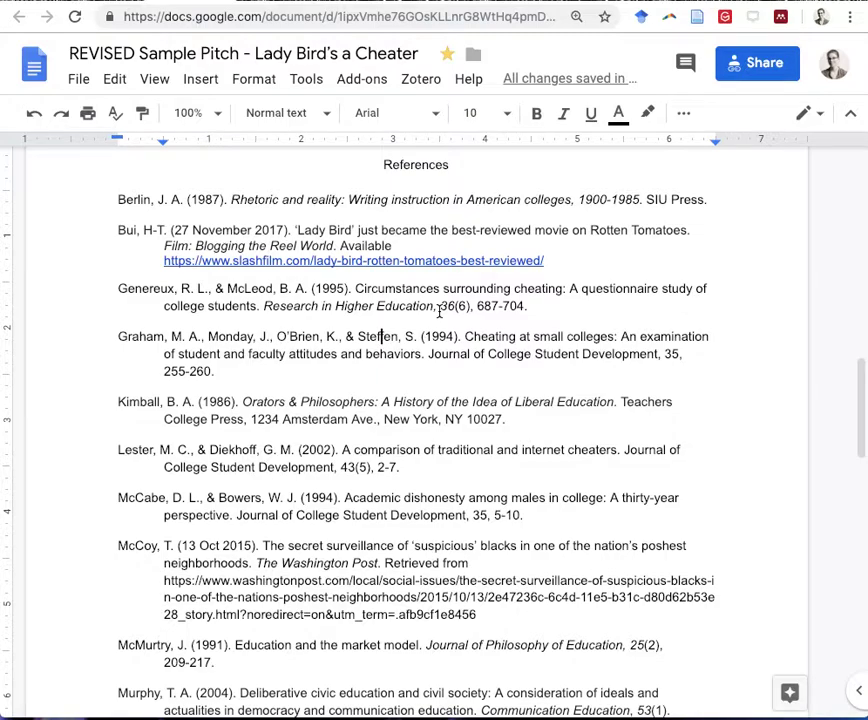
Review the formatting of the Genereux article title, journal name and volume 36(6)
click(399, 289)
drag(356, 289, 455, 317)
click(295, 310)
click(264, 306)
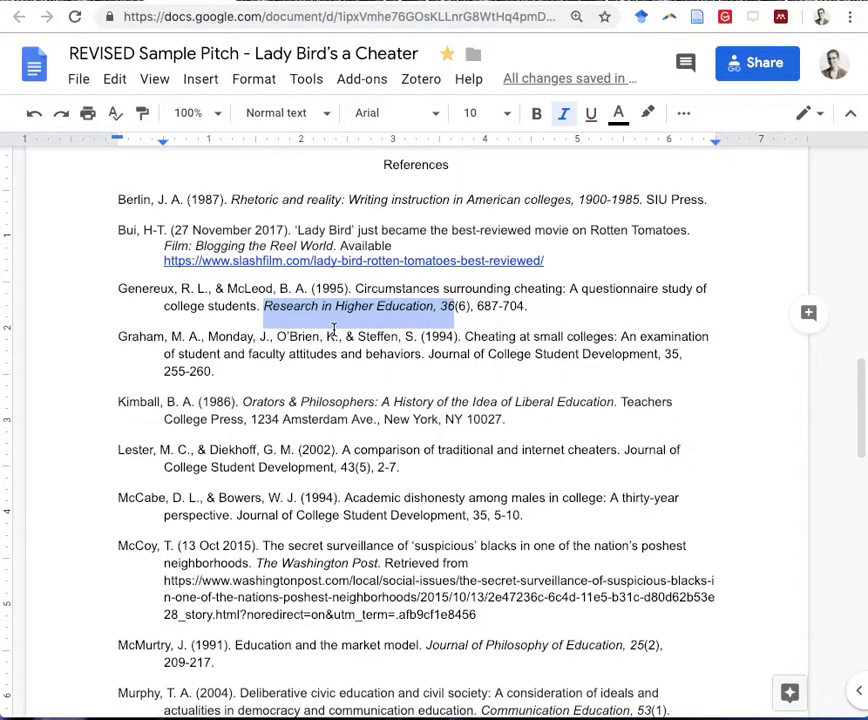
click(465, 336)
click(441, 306)
drag(441, 306, 470, 308)
click(446, 308)
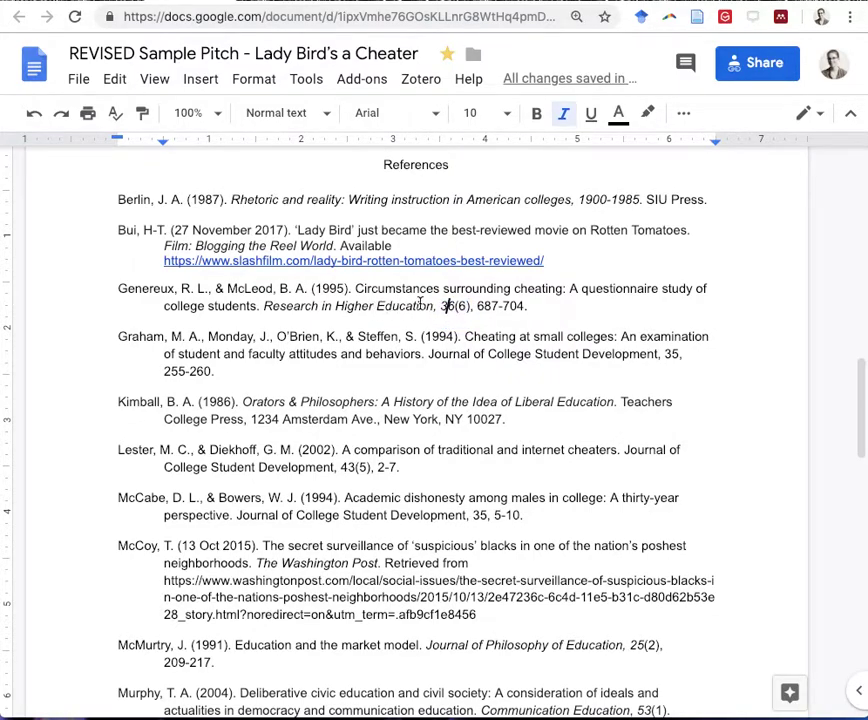
Check Genereux's issue and pages, then italicize Graham's 'Journal of College Student Development, 35'
click(466, 306)
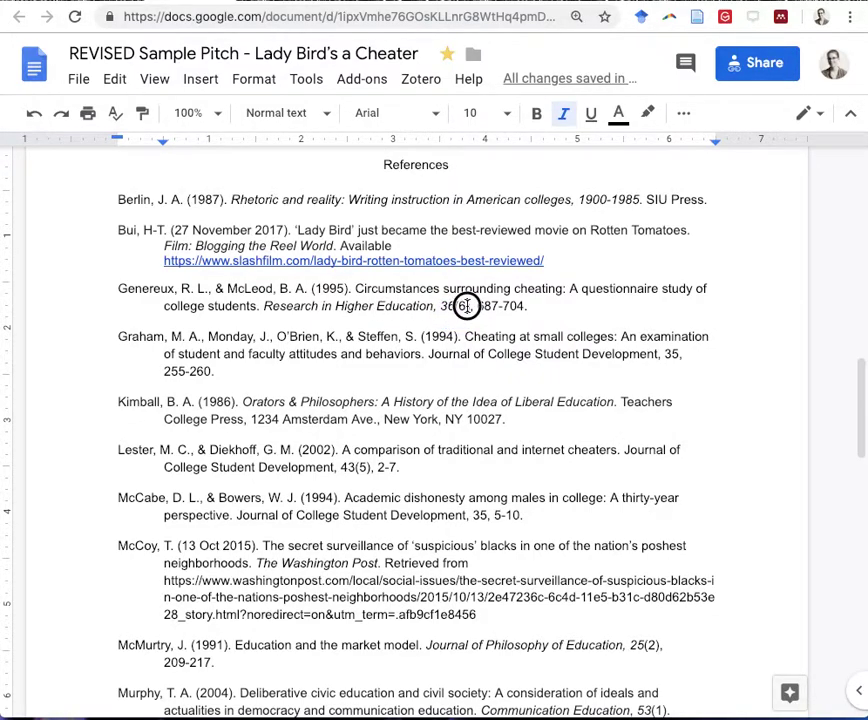
double_click(466, 306)
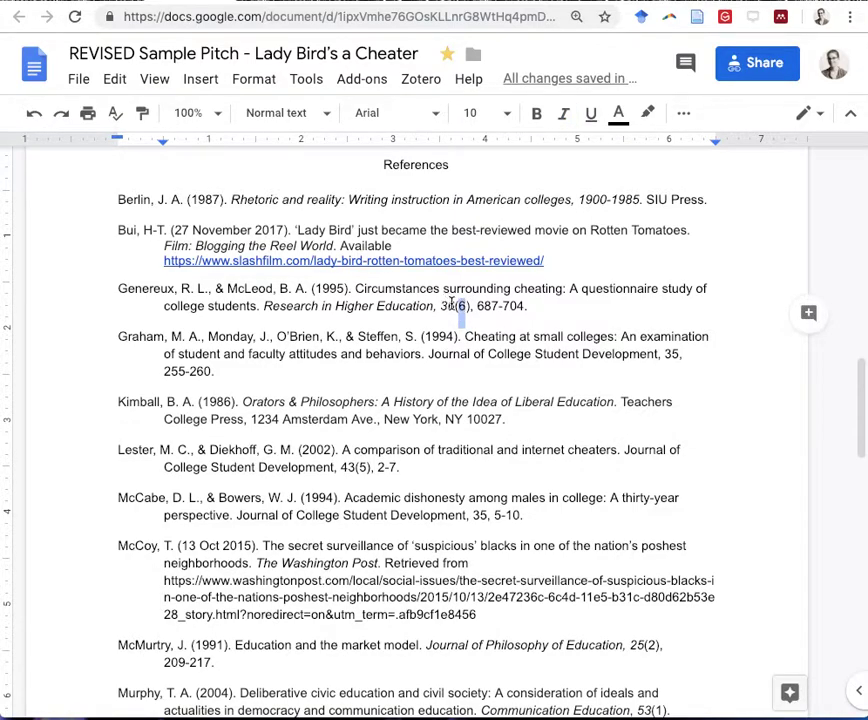
drag(453, 305, 441, 306)
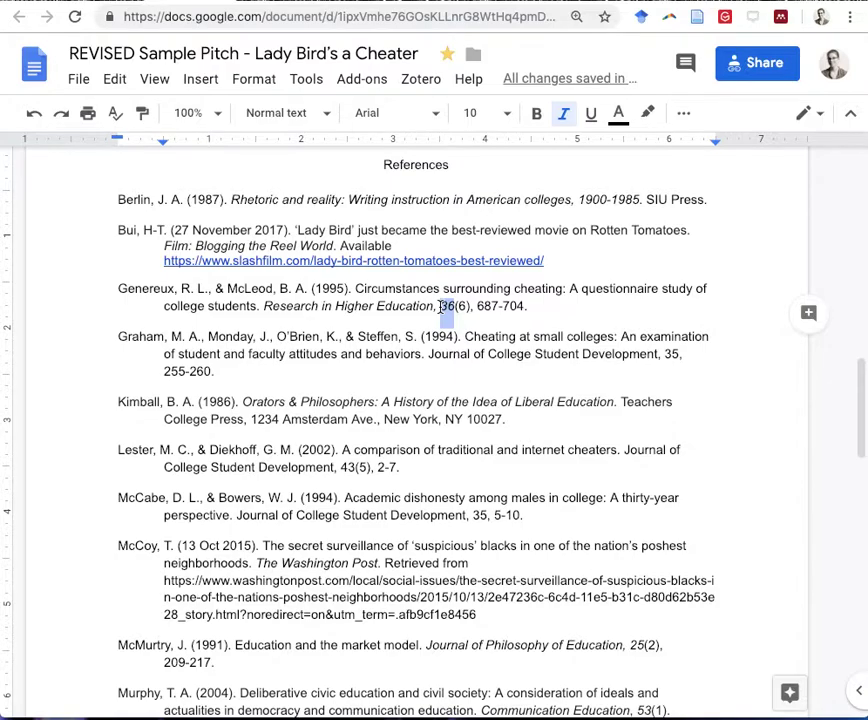
click(477, 308)
drag(477, 308, 525, 307)
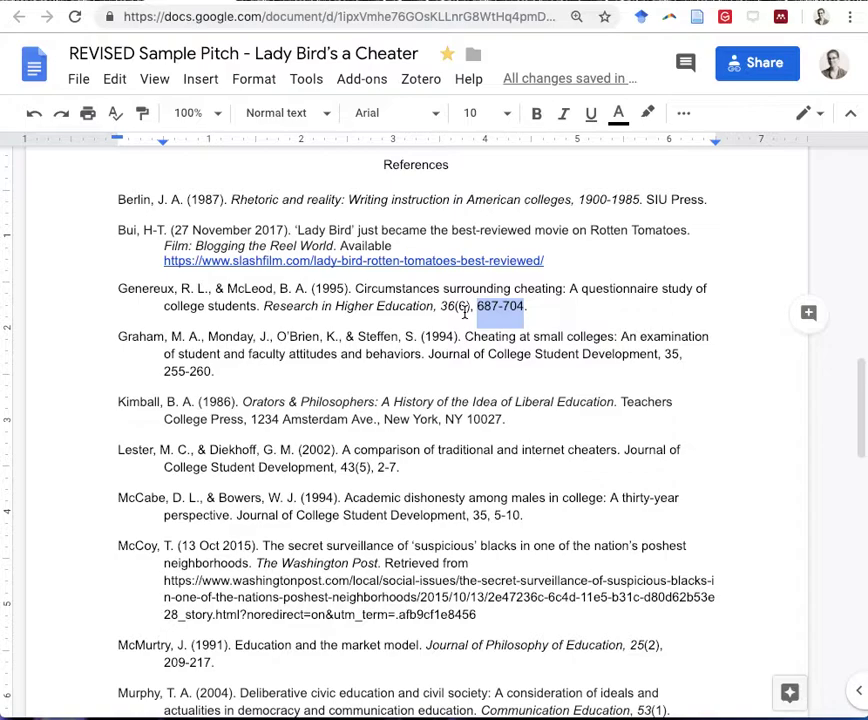
drag(428, 356, 683, 361)
key(ctrl+i)
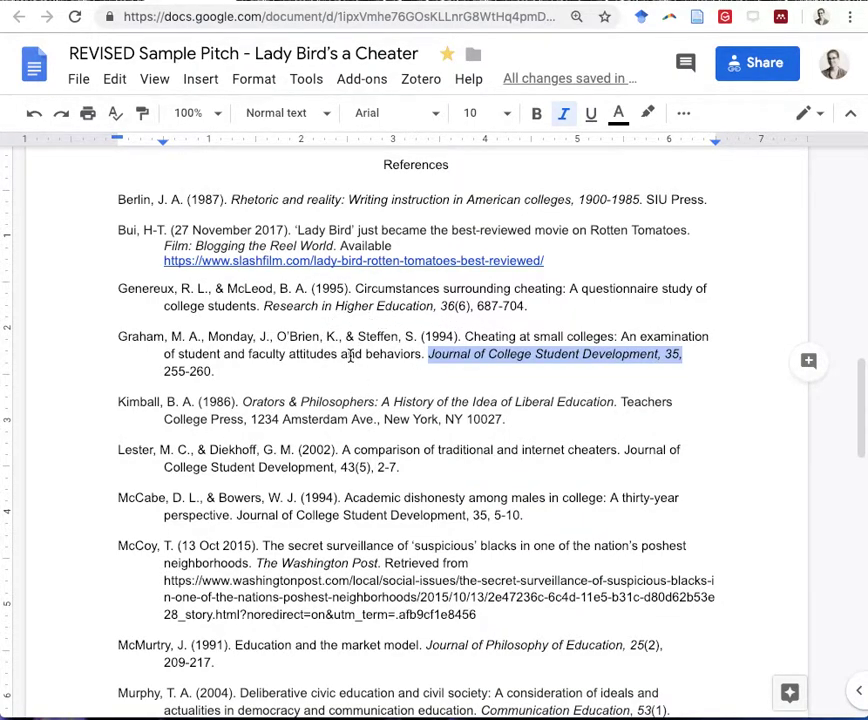
Review the formatting of the Kimball reference and its book title
scroll(363, 370, down, 1)
scroll(363, 370, down, 2)
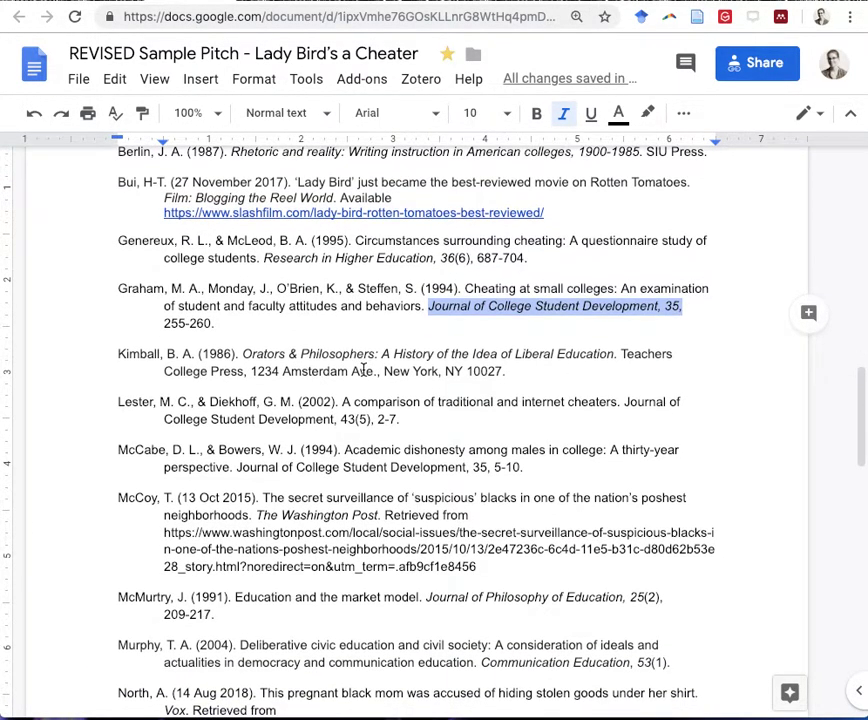
click(245, 351)
mouse_move(245, 351)
mouse_down()
mouse_move(630, 368)
mouse_move(628, 357)
mouse_up()
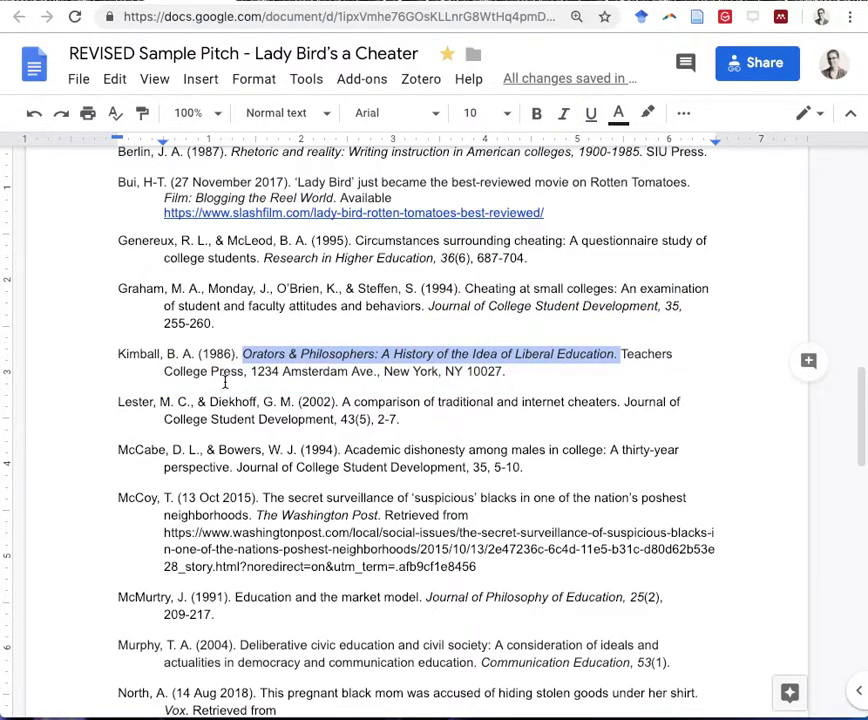
click(418, 372)
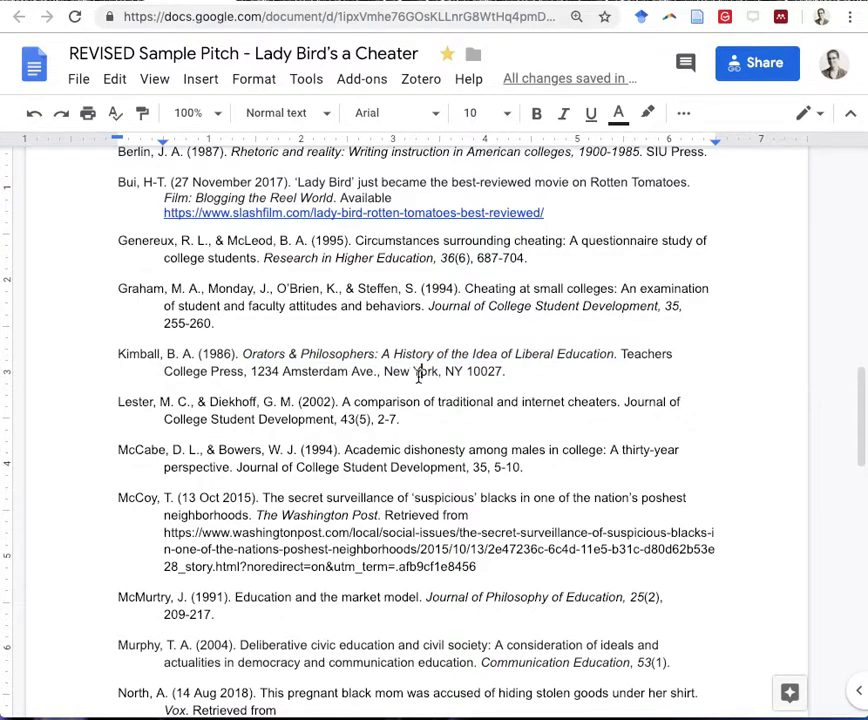
triple_click(413, 371)
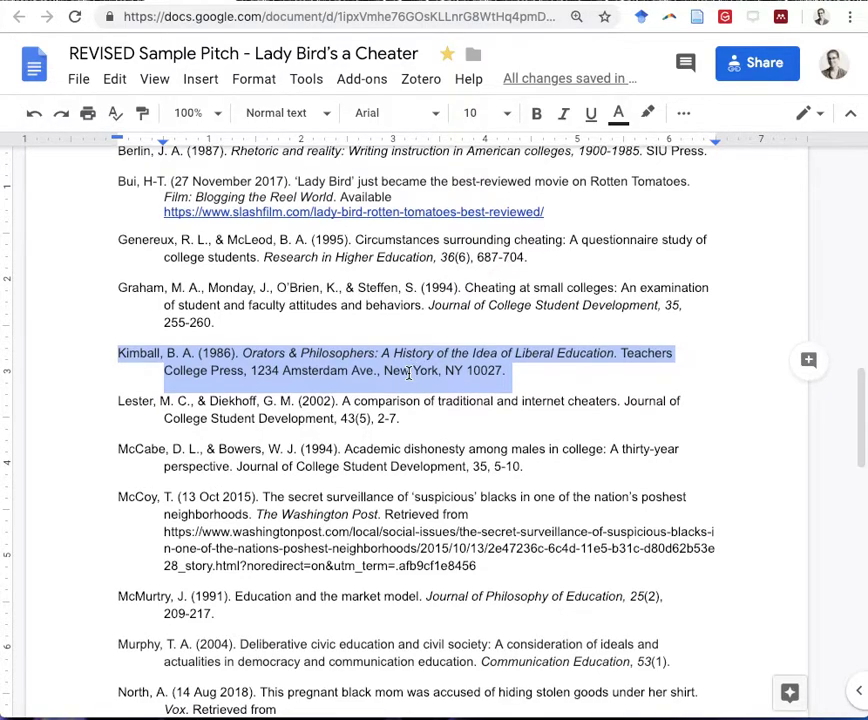
scroll(411, 372, down, 3)
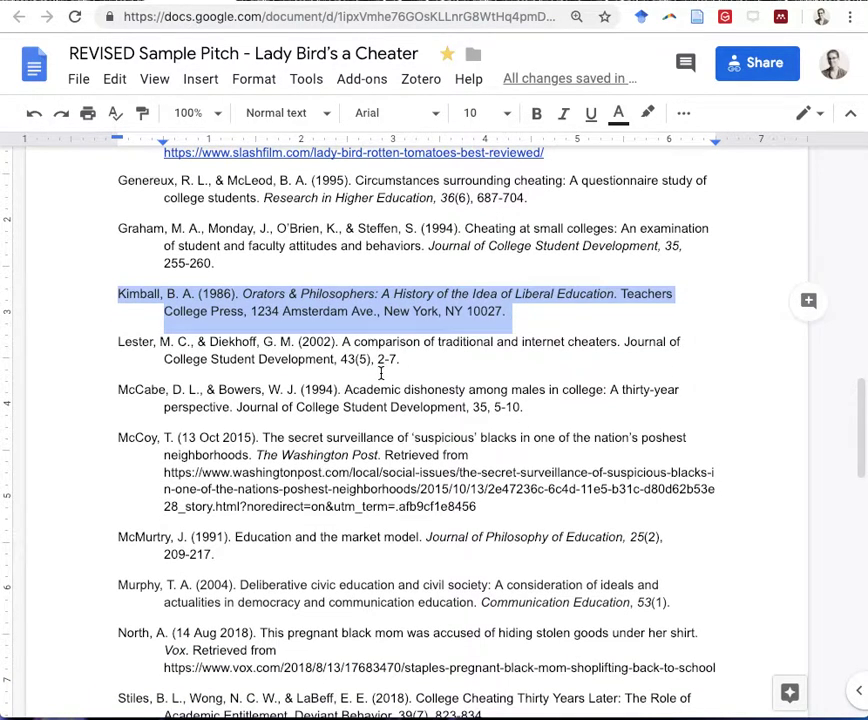
click(623, 344)
Italicize the journal names and volumes 43 and 35 in the Lester and McCabe references
drag(623, 344, 353, 361)
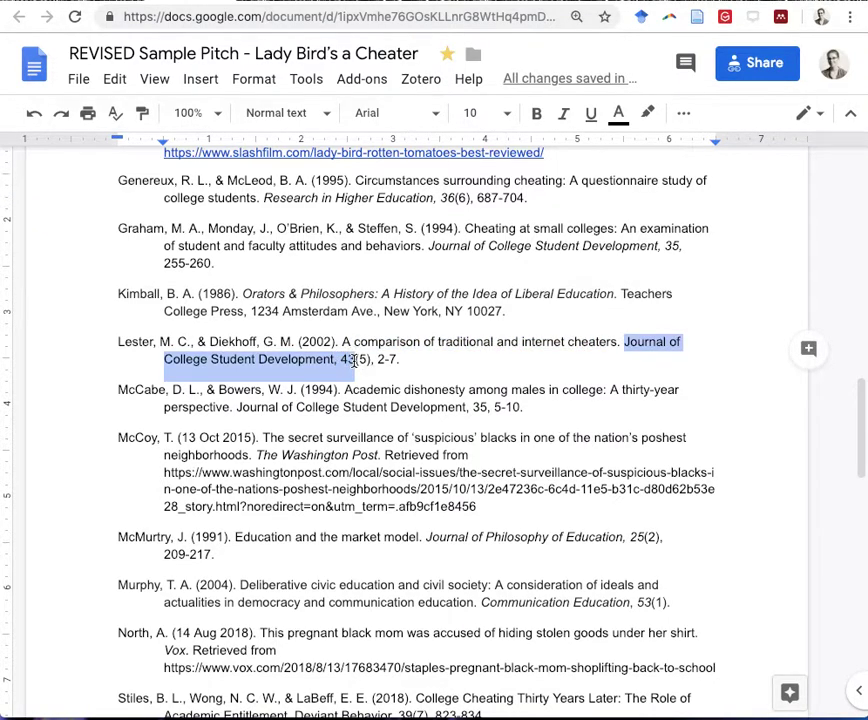
key(ctrl+i)
click(353, 361)
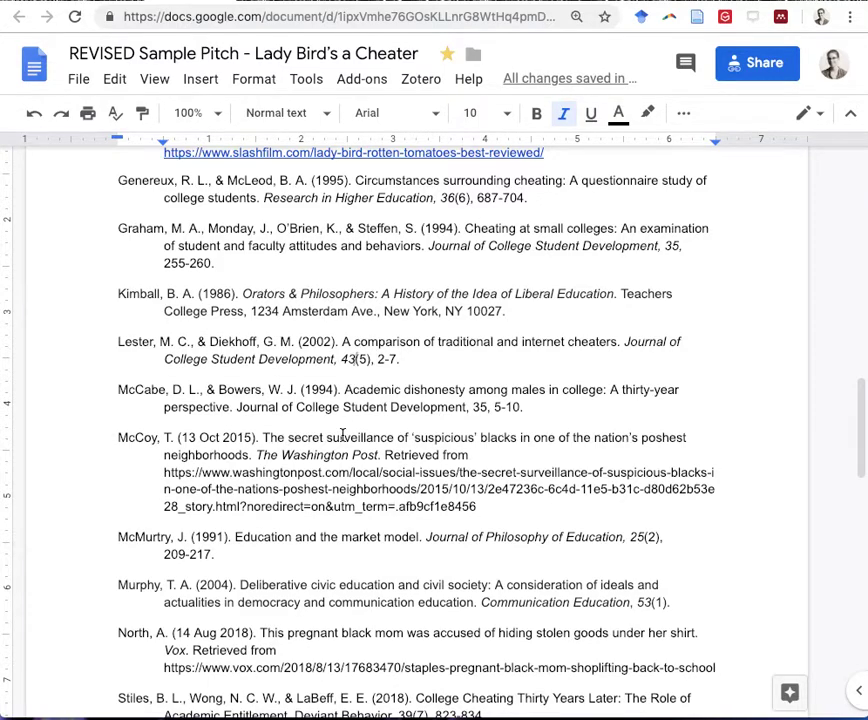
drag(236, 407, 487, 422)
key(ctrl+i)
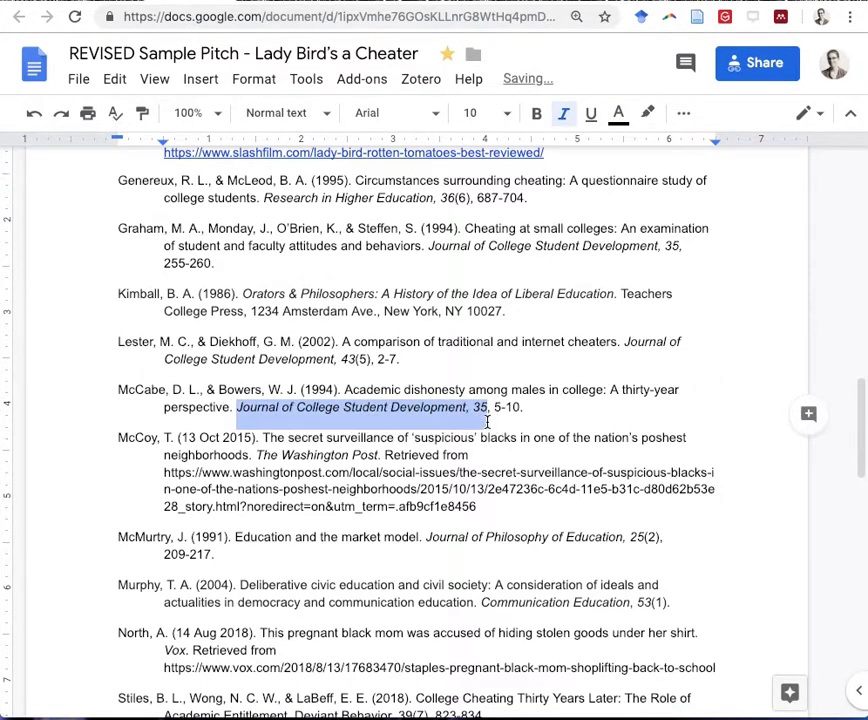
click(484, 410)
scroll(395, 450, down, 2)
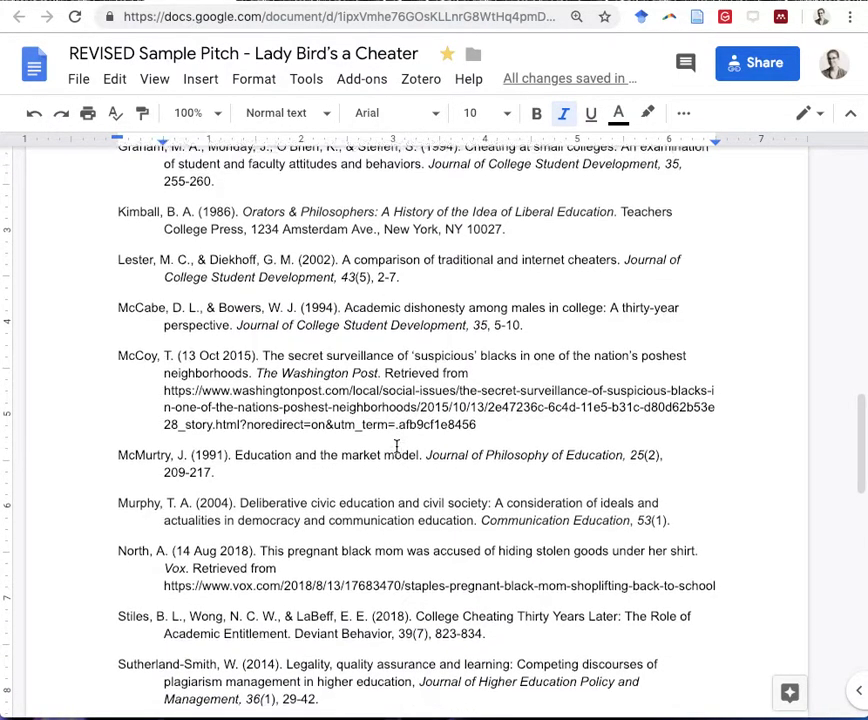
scroll(396, 446, down, 1)
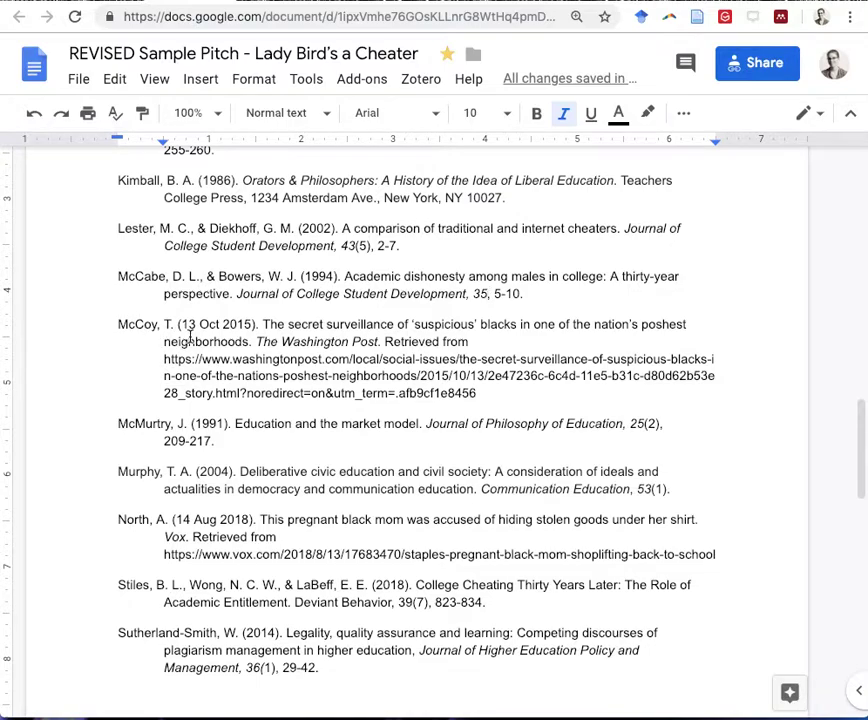
drag(183, 324, 259, 331)
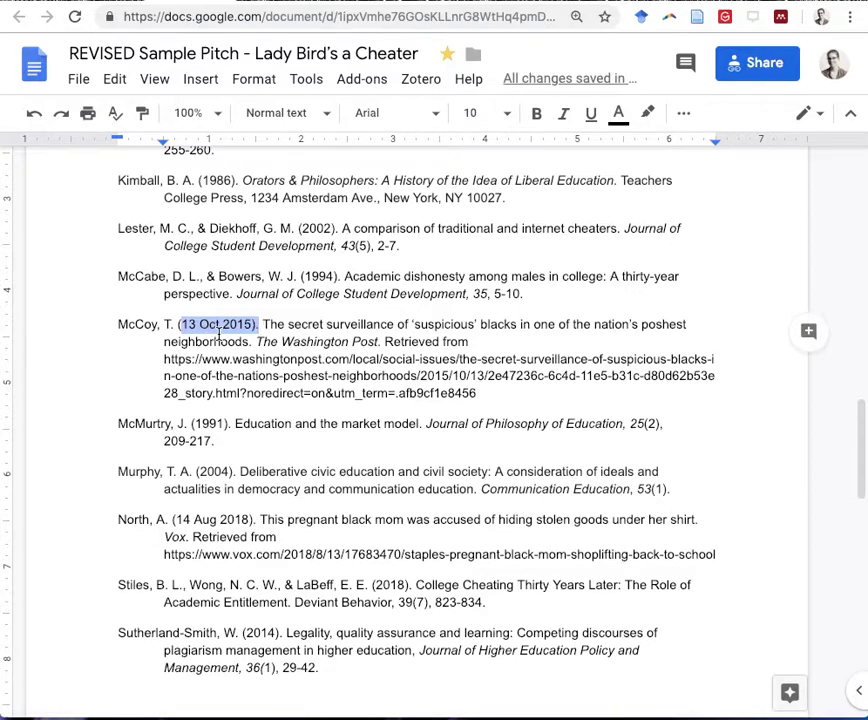
click(251, 327)
drag(258, 341, 379, 342)
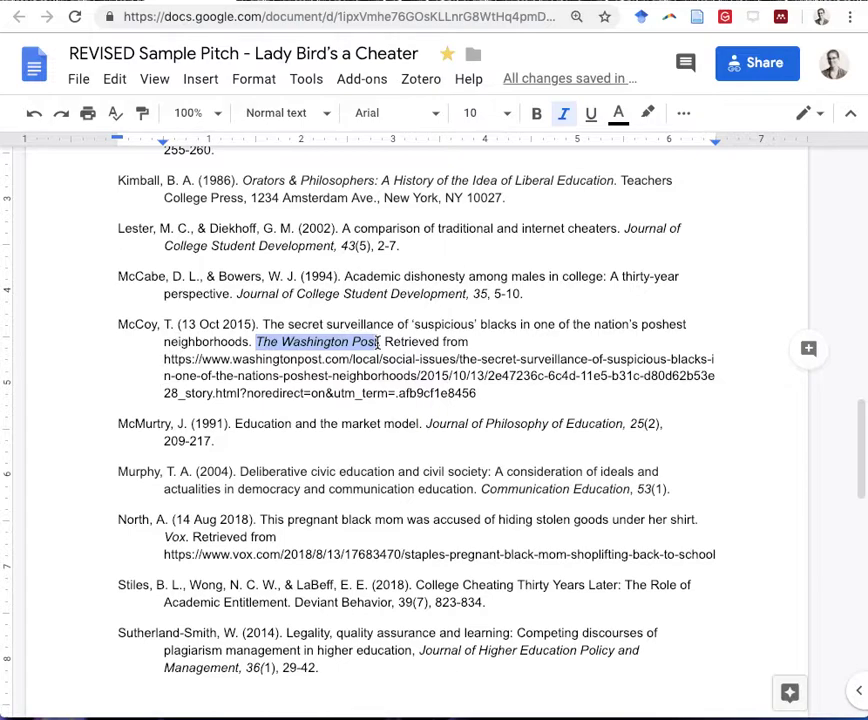